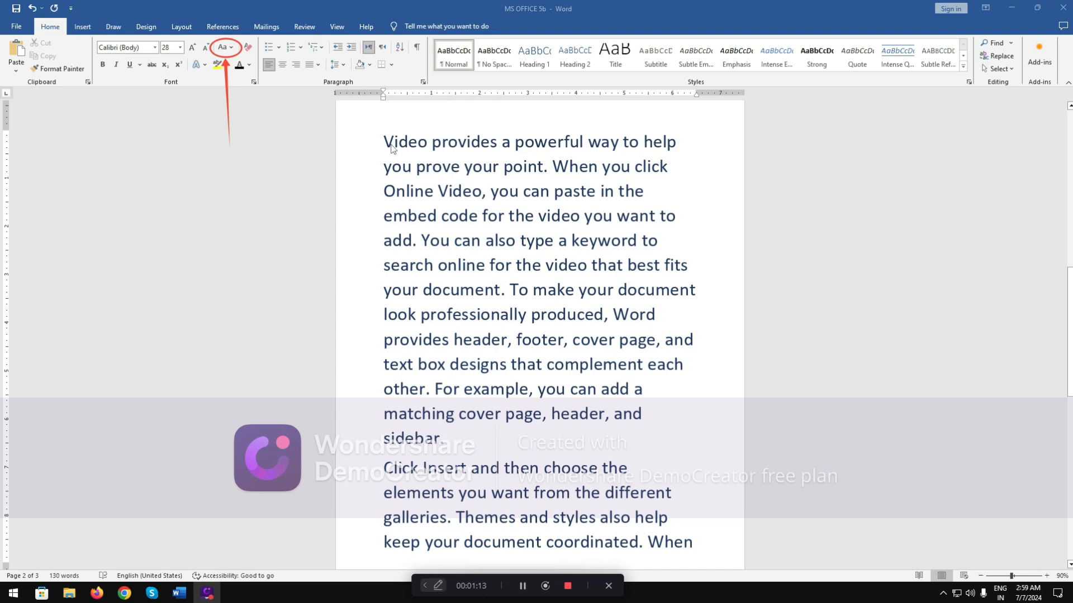
Convert the two page 2 paragraphs, from "Video provides" through "coordinated. When", to UPPERCASE with Change Case
left_click(374, 134)
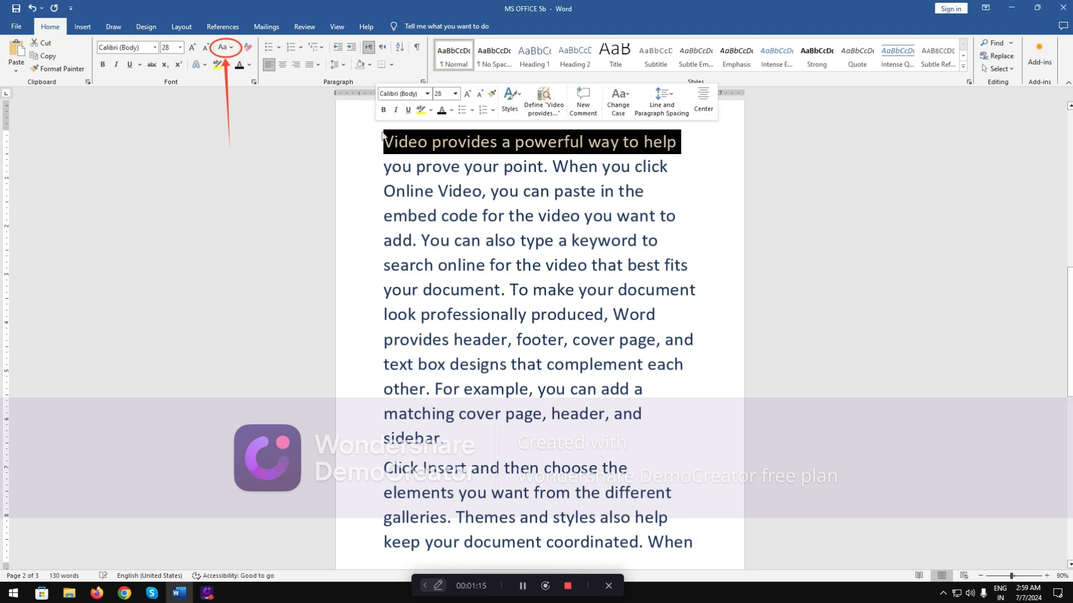
left_click_drag(385, 139, 658, 523)
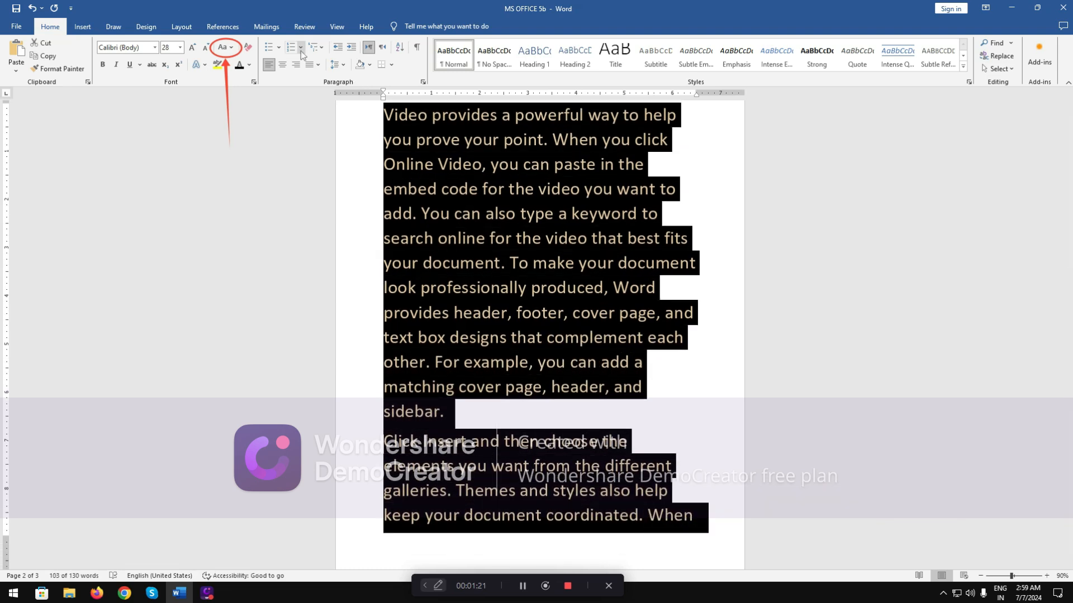
left_click(221, 49)
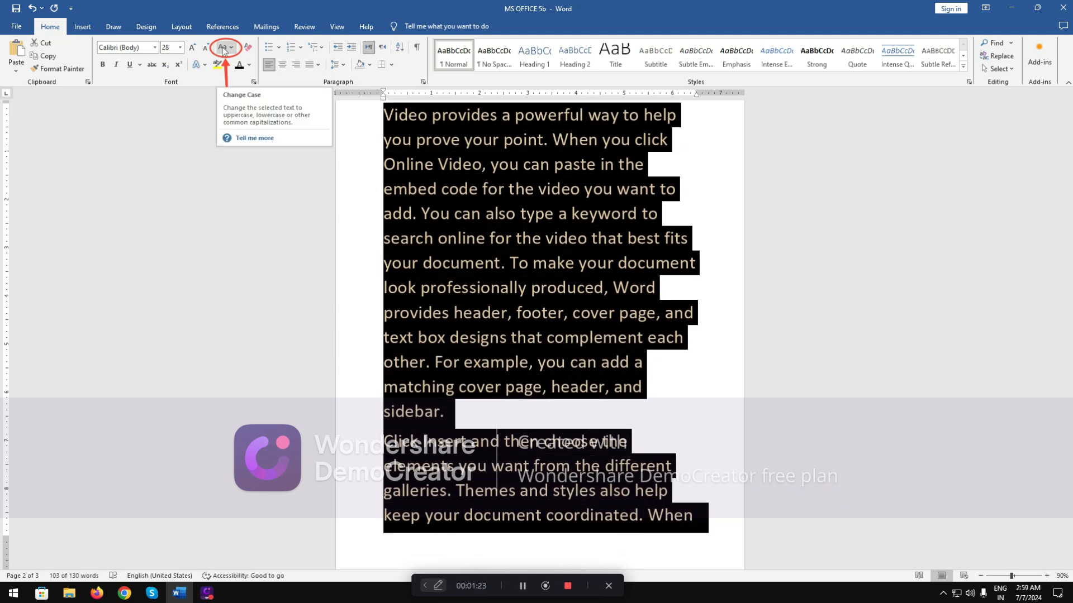
left_click(222, 48)
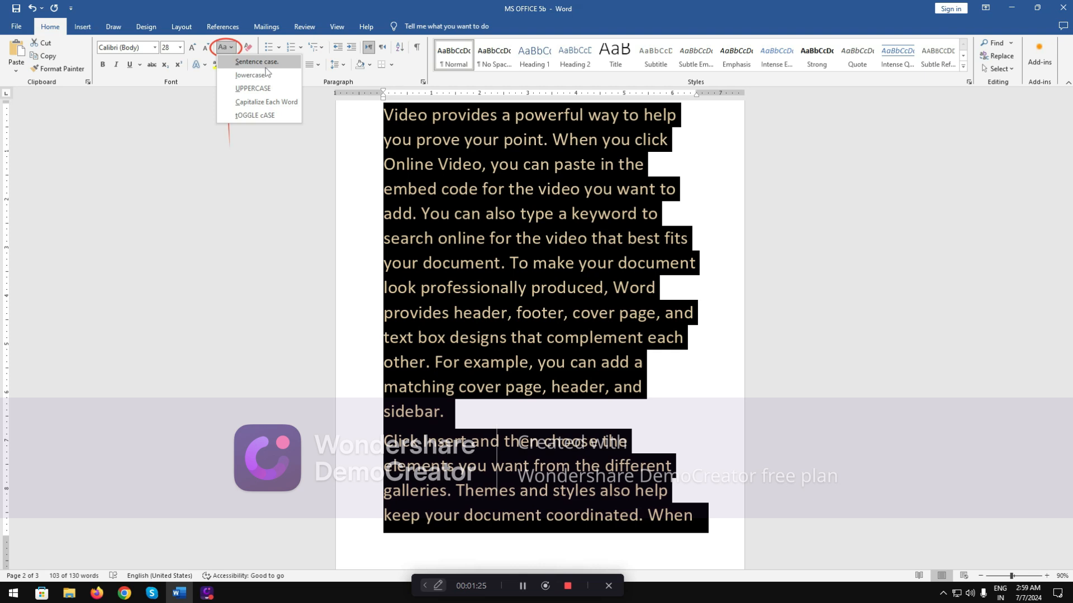
left_click(285, 89)
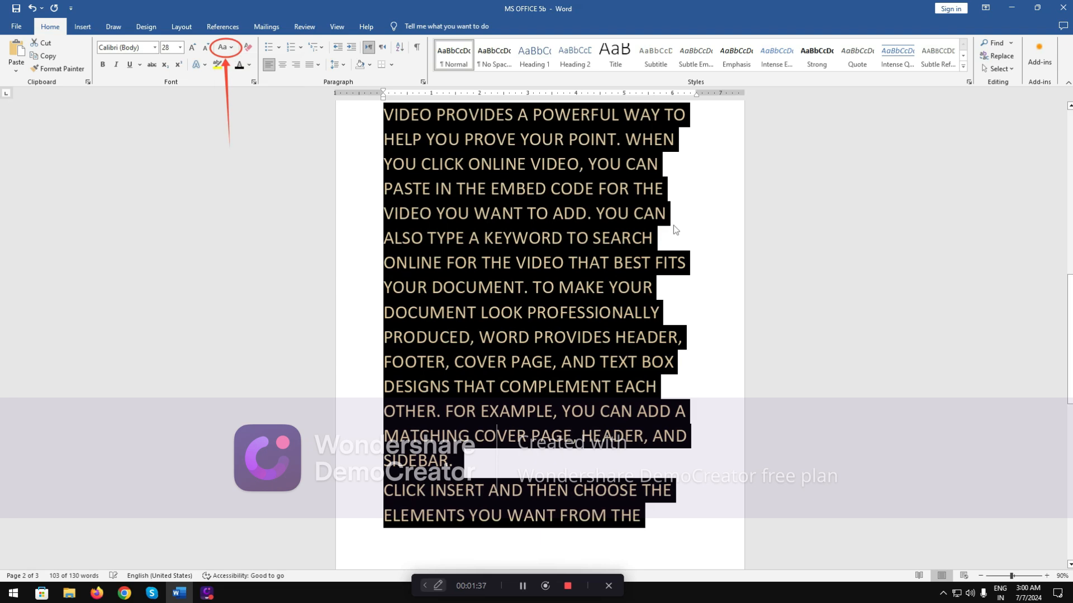
scroll(672, 226, "up", 1)
scroll(600, 186, "down", 1)
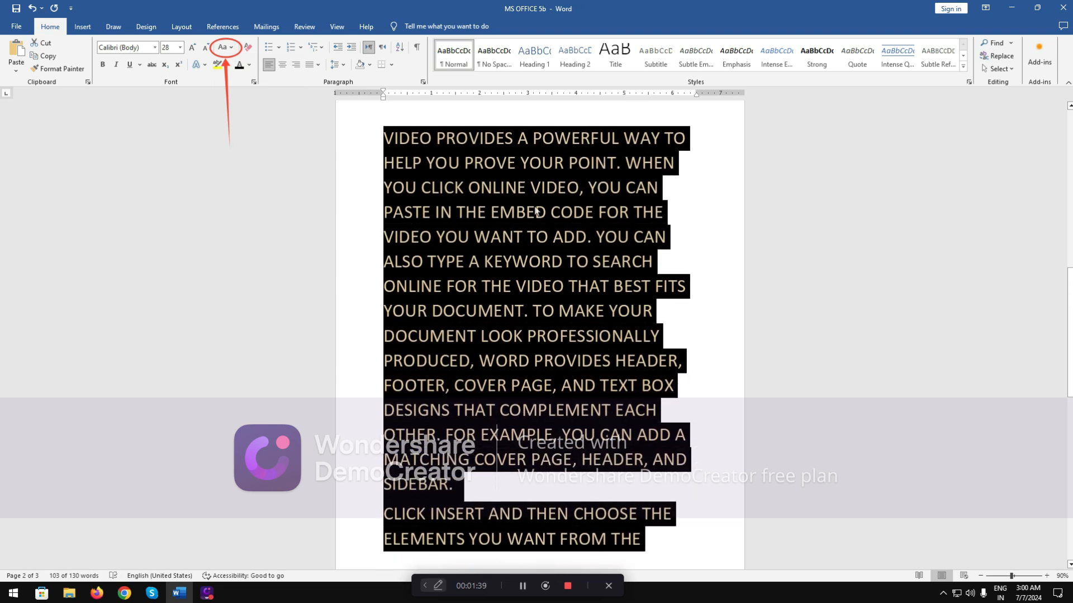
Change the selected page 2 paragraphs to lowercase, followed by Sentence case, and clear the selection
left_click(224, 48)
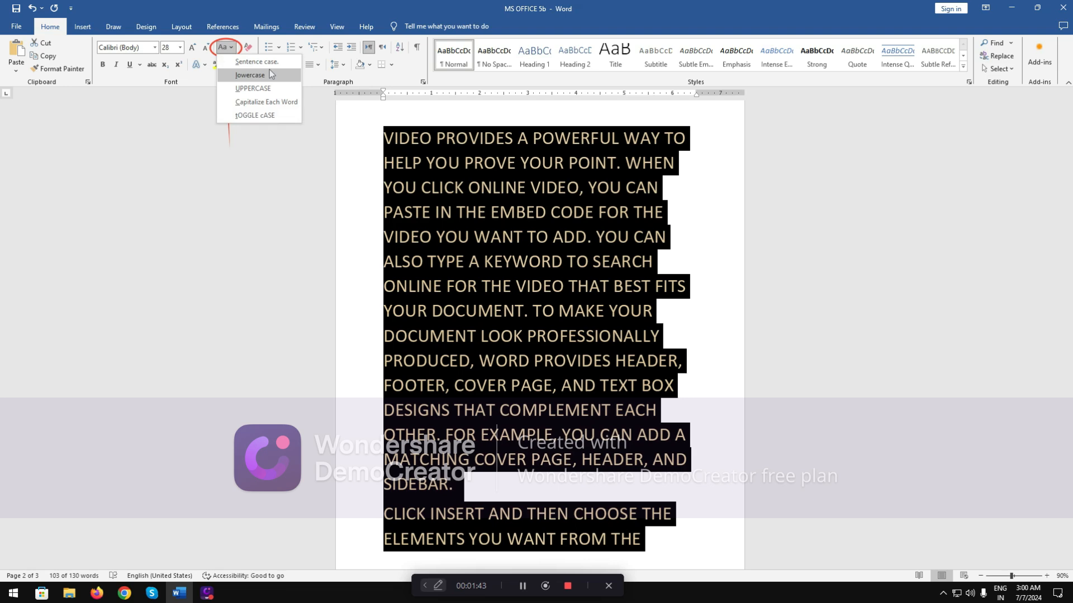
left_click(250, 76)
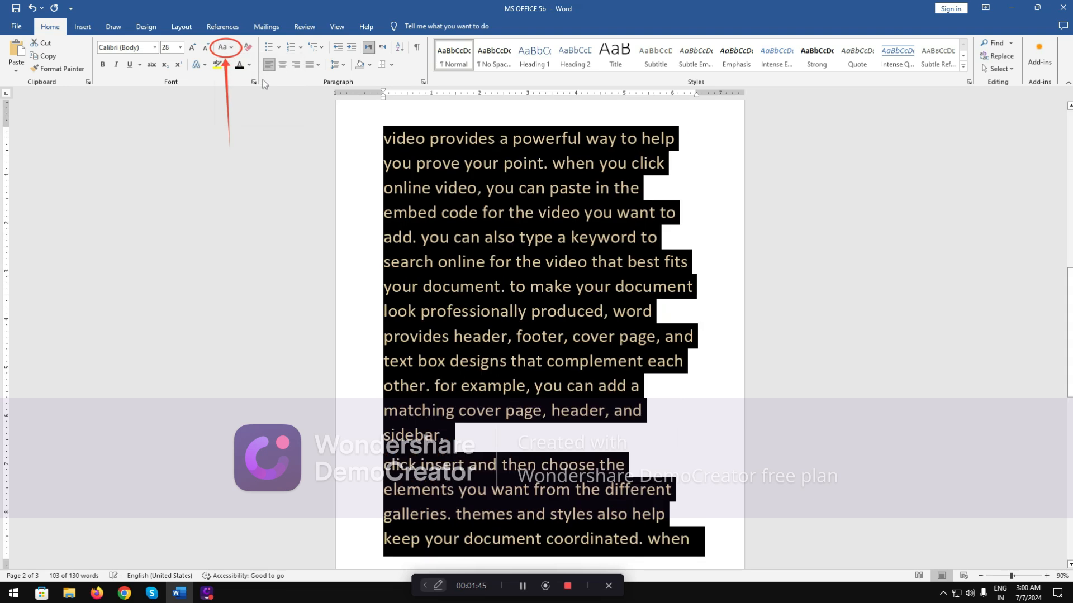
left_click(226, 48)
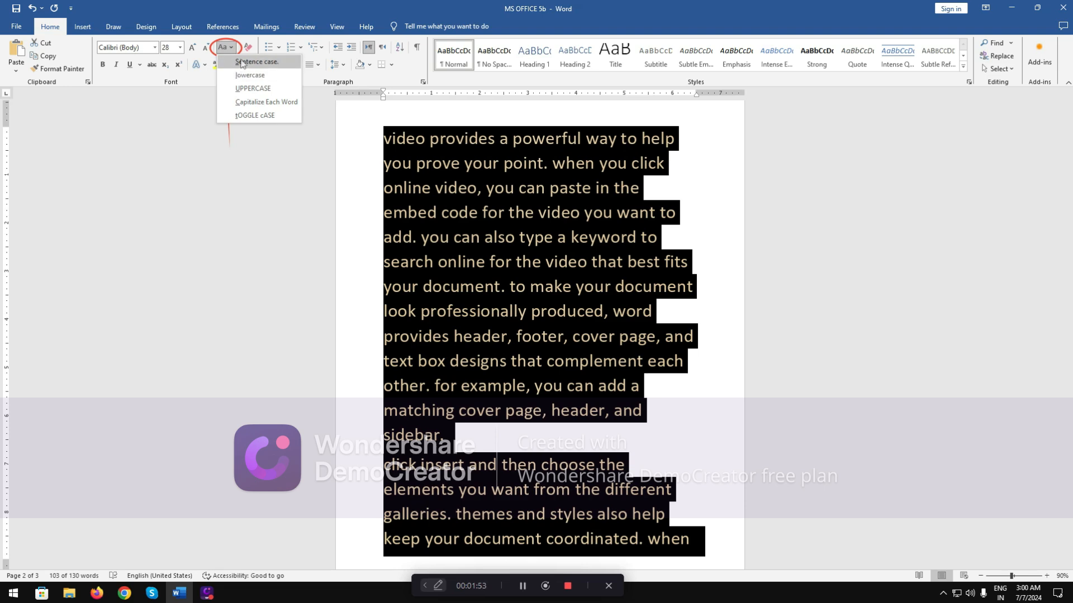
left_click(239, 62)
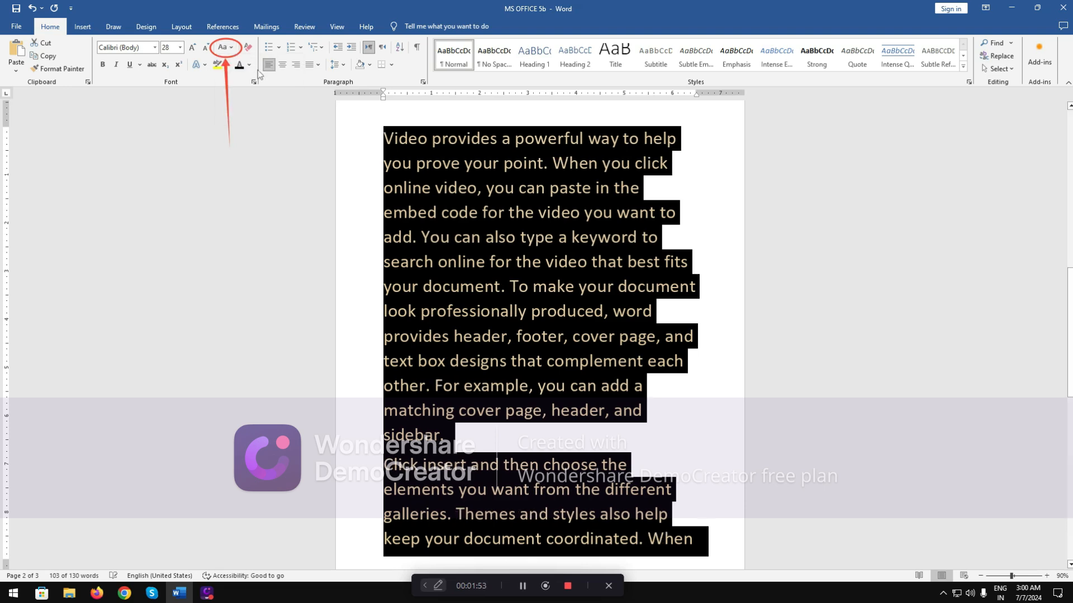
left_click(394, 144)
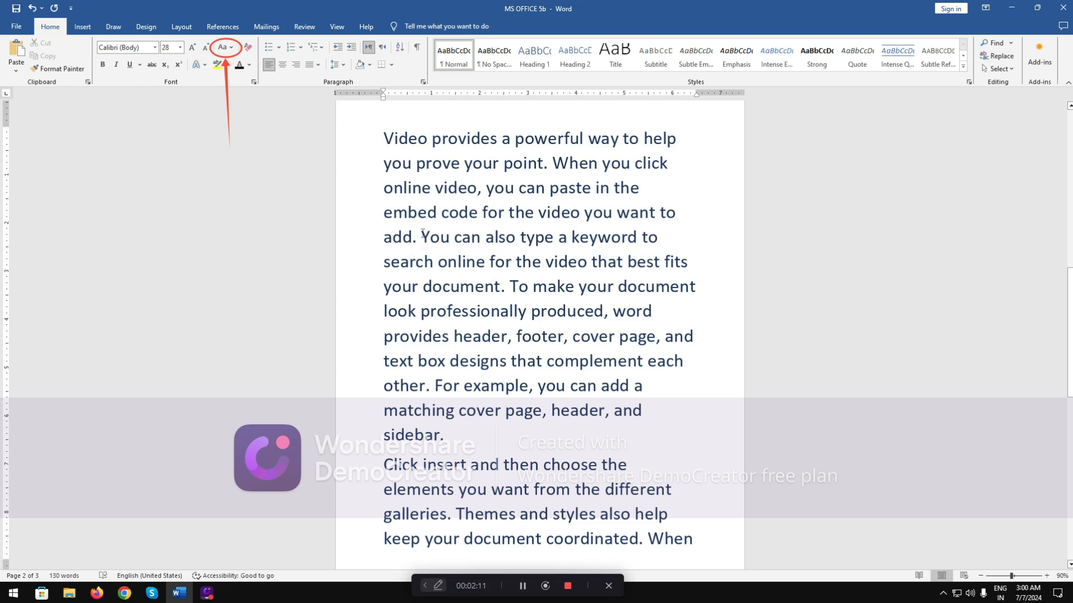
left_click_drag(421, 238, 430, 237)
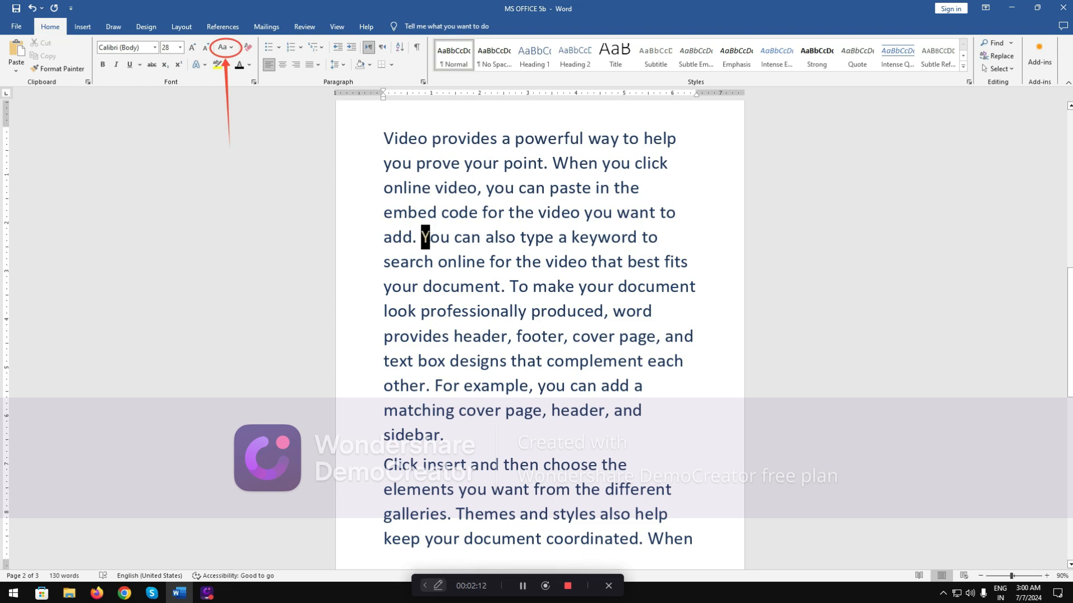
left_click(414, 237)
scroll(409, 198, "up", 3)
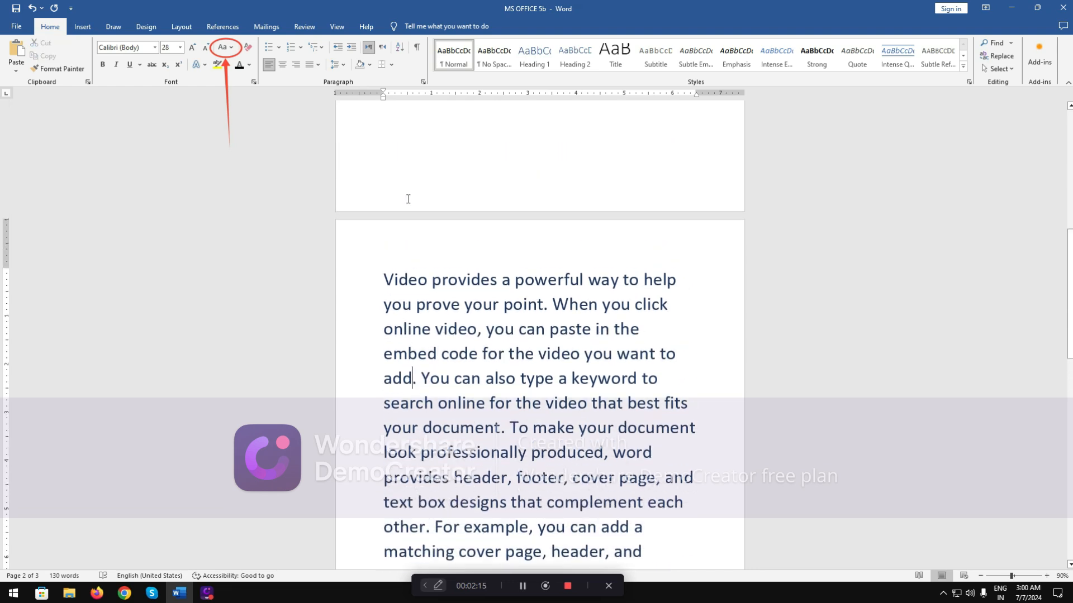
scroll(409, 194, "up", 3)
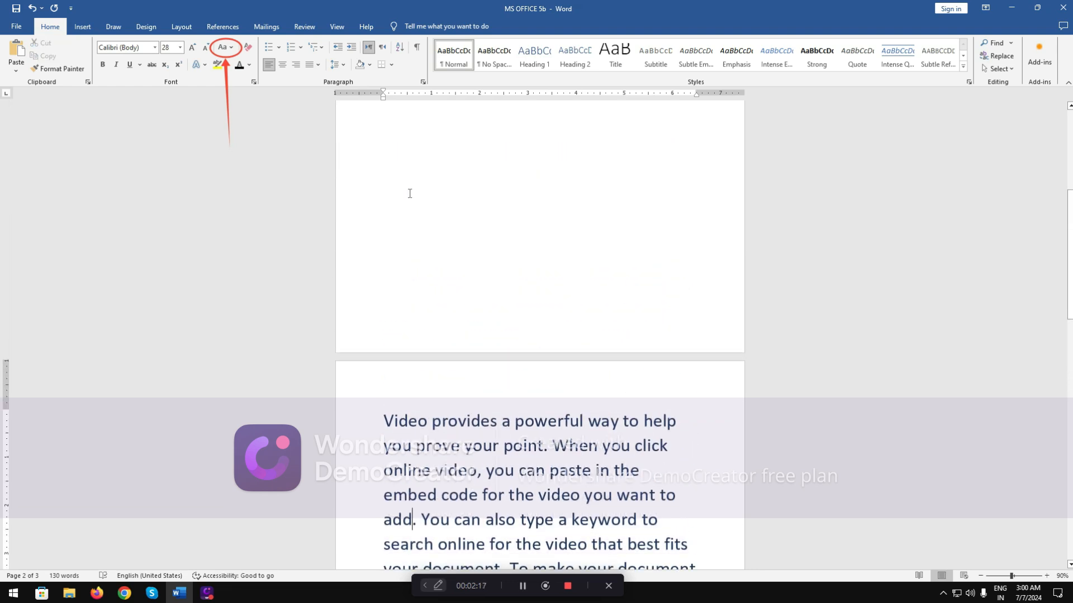
scroll(409, 193, "down", 3)
scroll(409, 193, "down", 3)
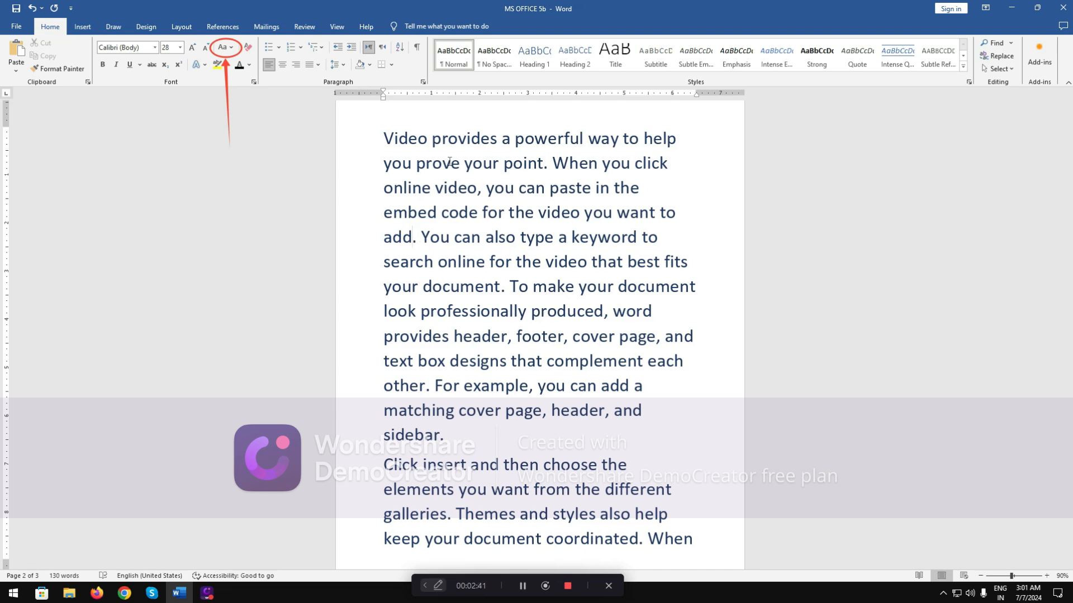
Select the page 2 text from "Video provides" through "coordinated. When" and apply the UPPERCASE option of Change Case
left_click(229, 50)
left_click(380, 141)
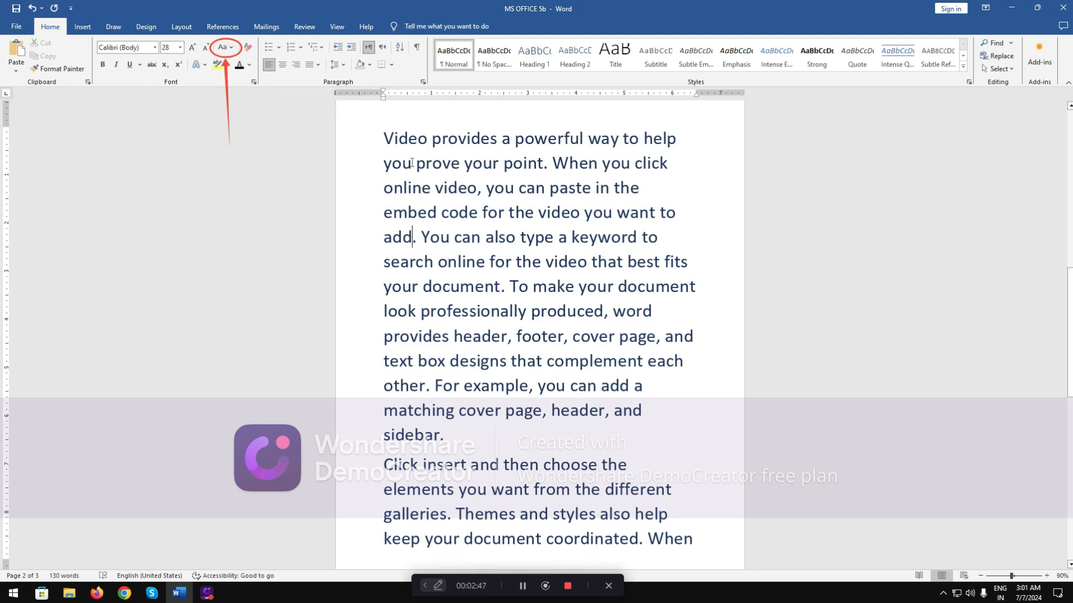
left_click_drag(383, 139, 699, 543)
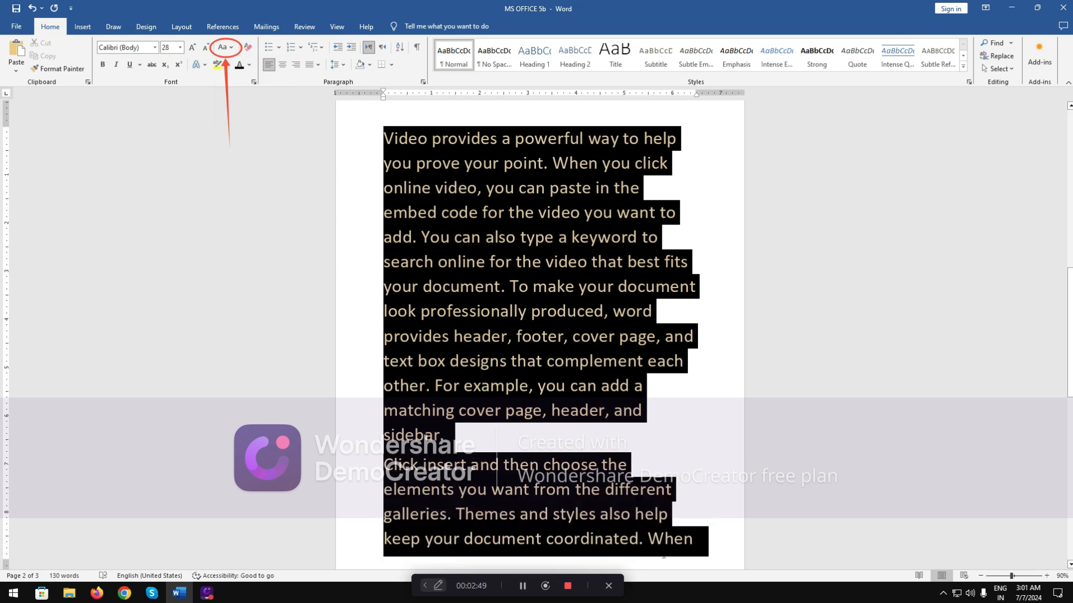
left_click(221, 48)
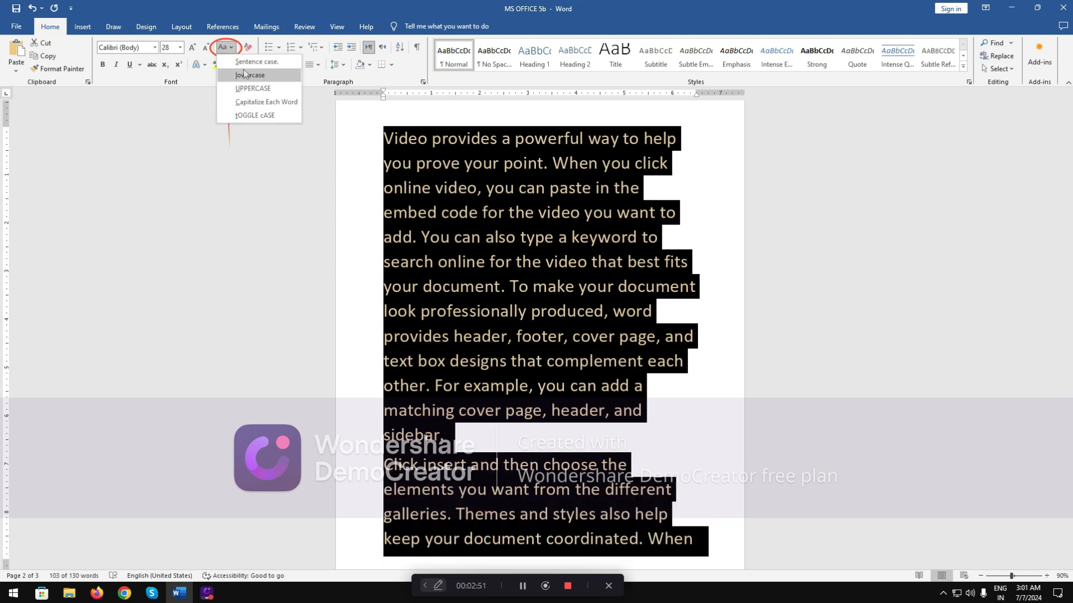
left_click(252, 88)
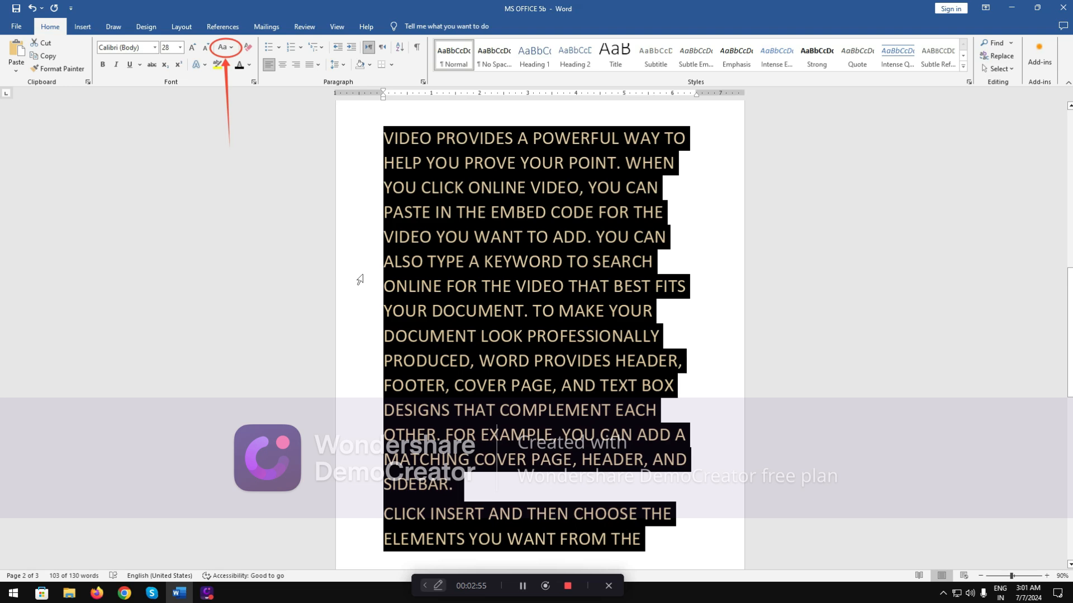
Convert the selected page 2 text to lowercase and, from that, to Sentence case
left_click(226, 49)
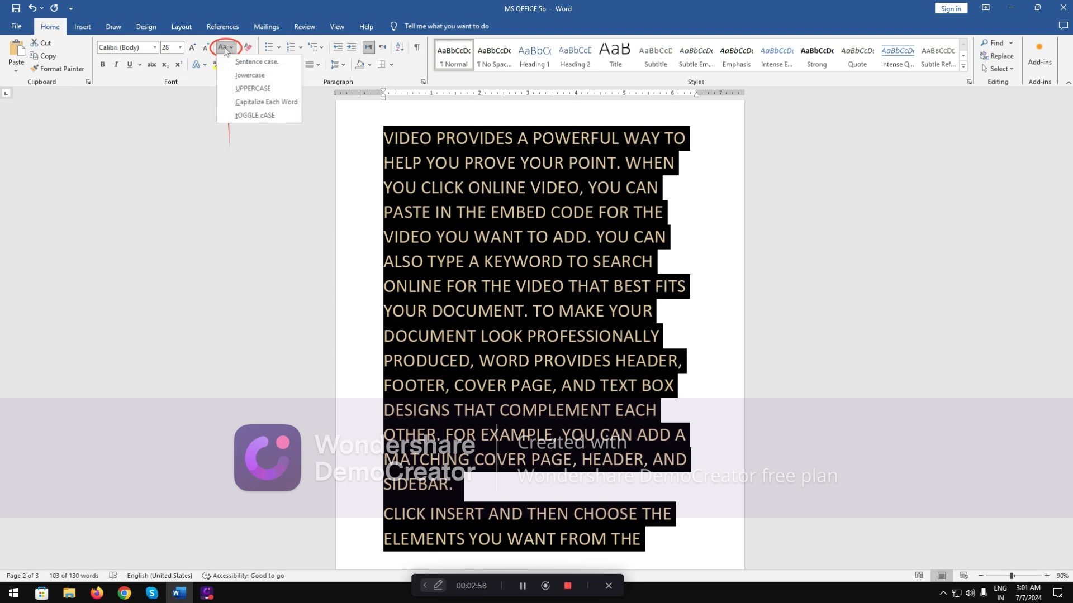
left_click(266, 75)
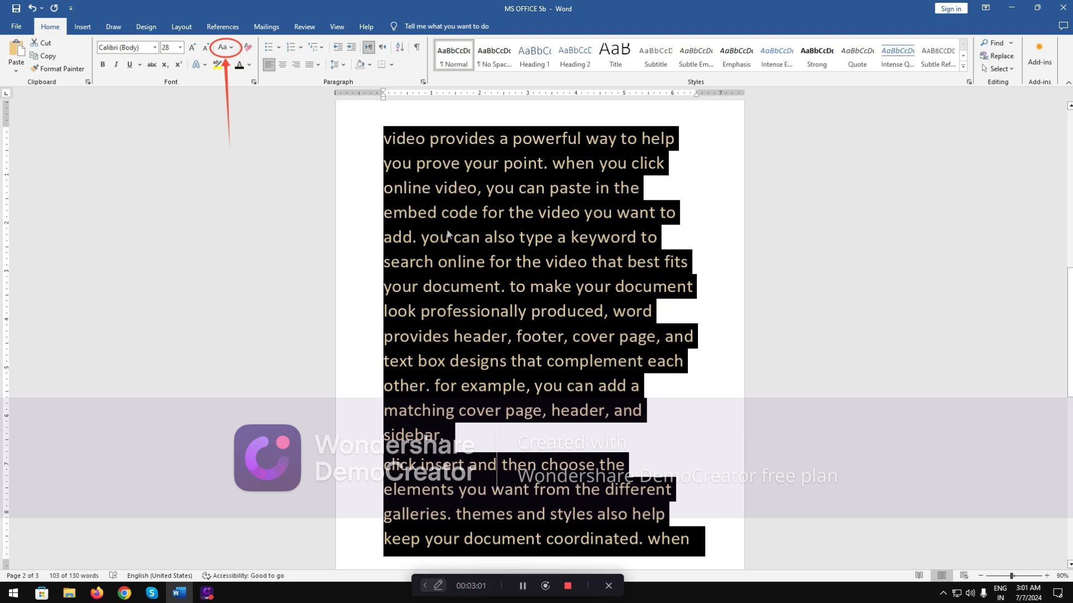
left_click(226, 48)
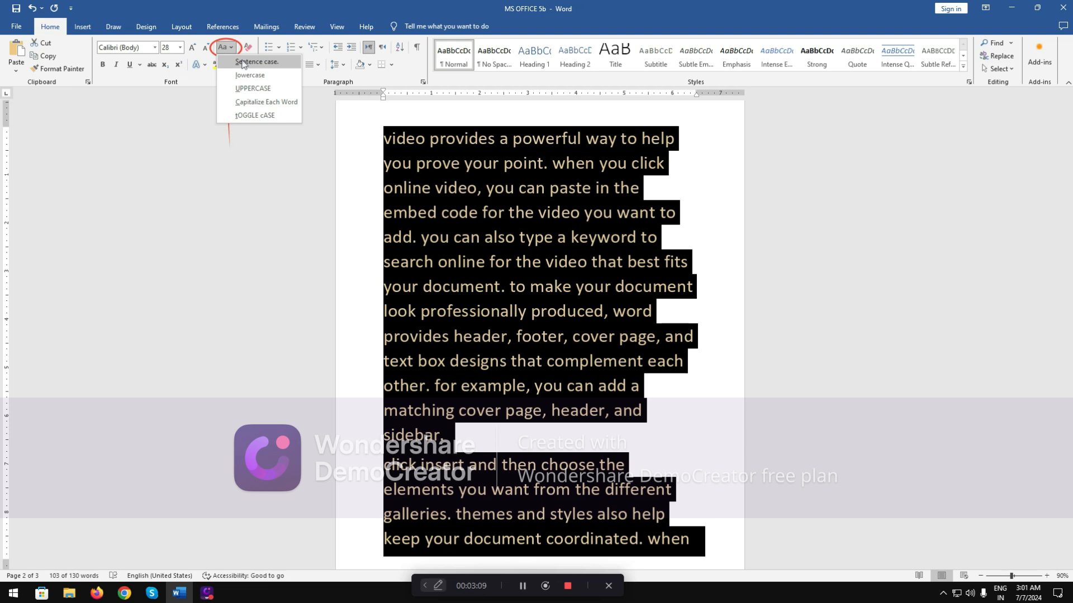
left_click(243, 62)
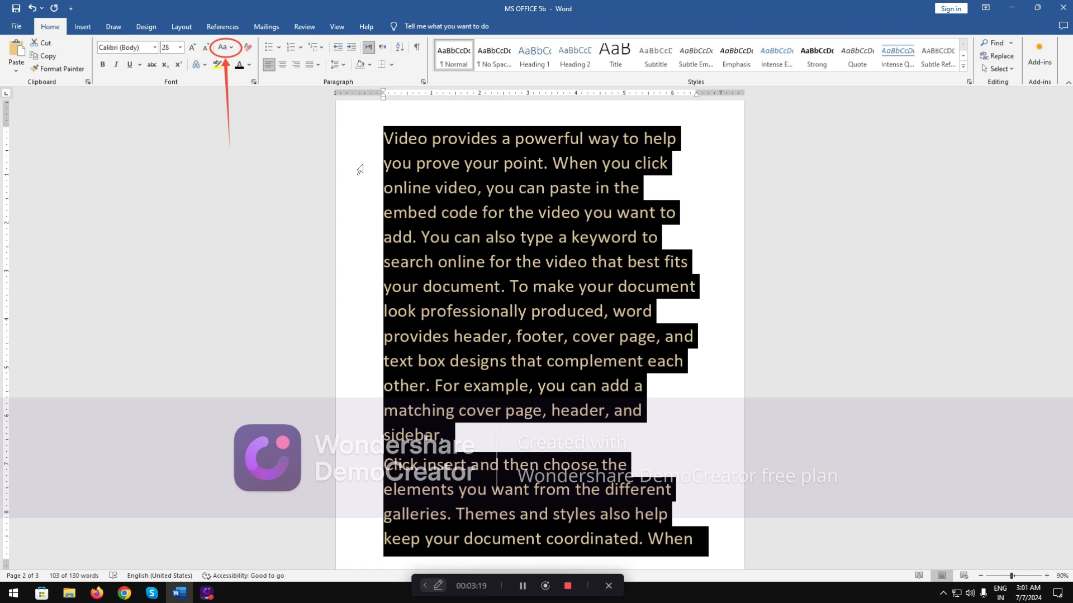
Apply tOGGLE cASE to the selected page 2 text, followed by Capitalize Each Word
left_click(231, 49)
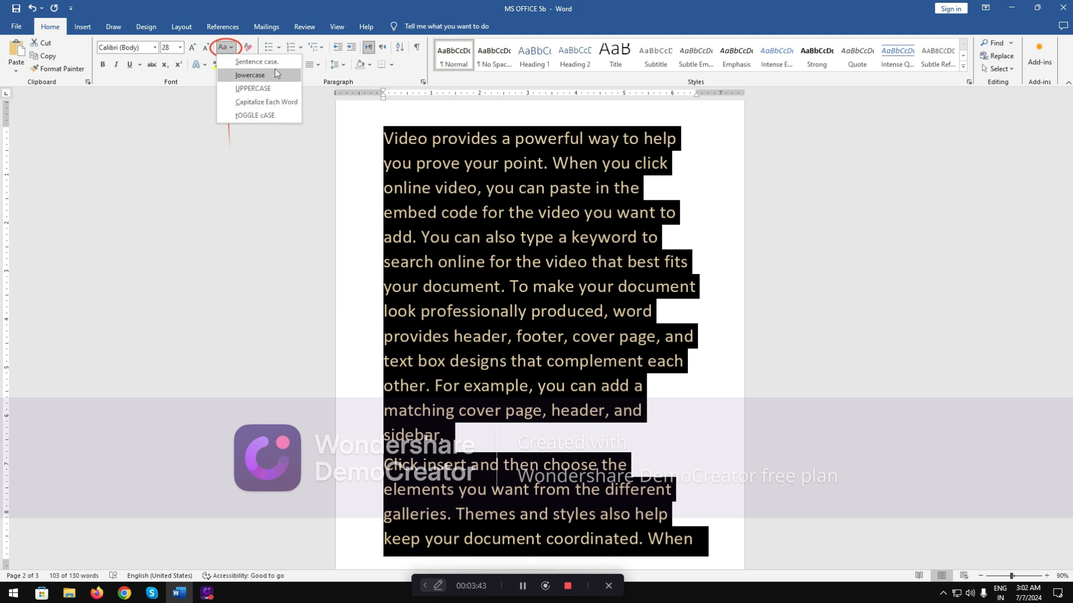
left_click(283, 115)
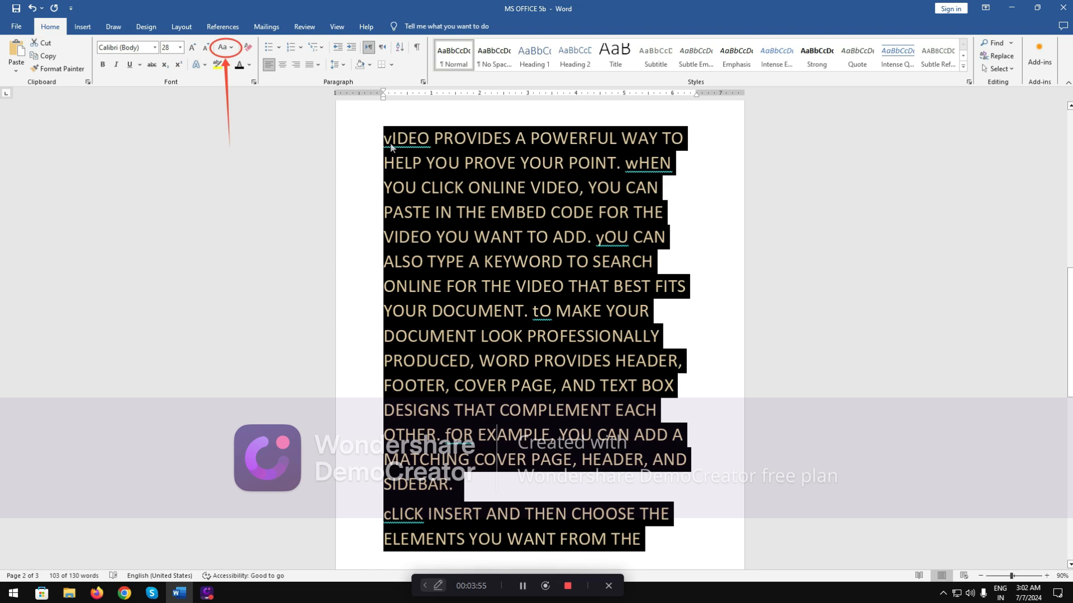
left_click(226, 47)
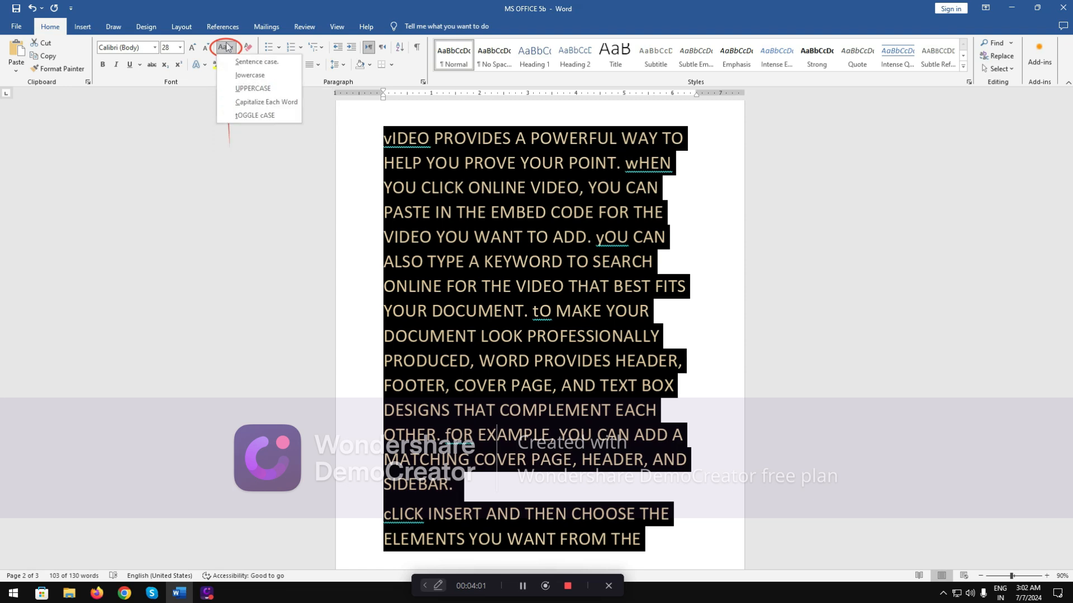
left_click(261, 103)
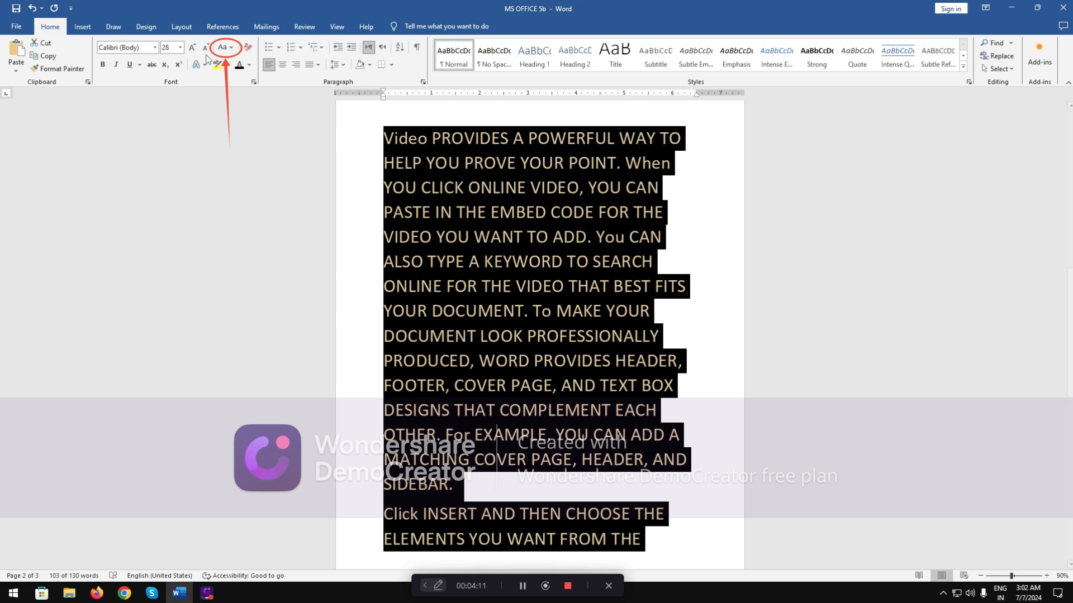
left_click(225, 47)
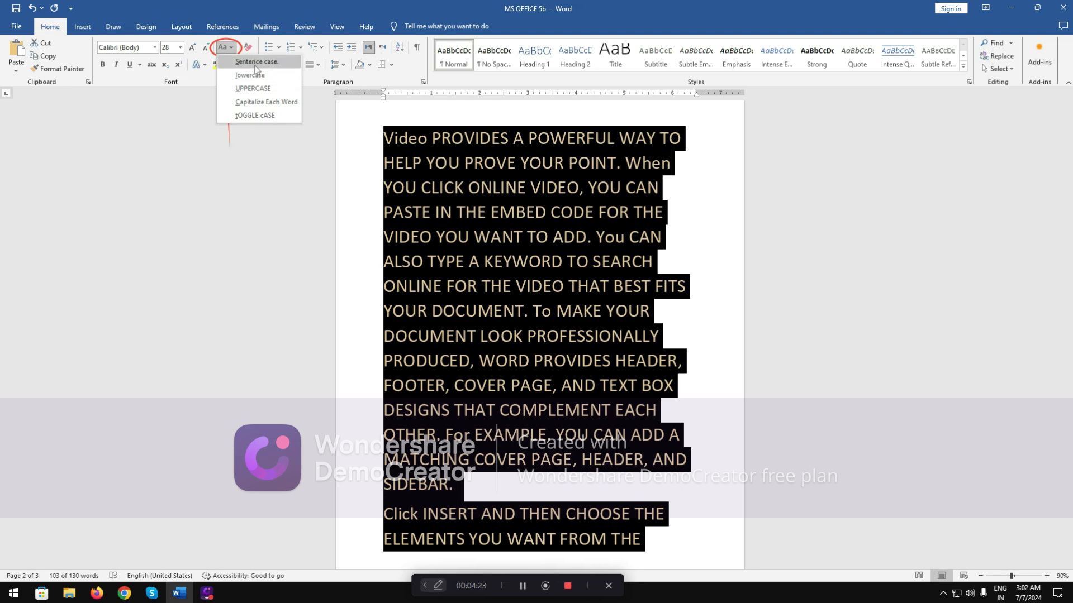
key("Escape")
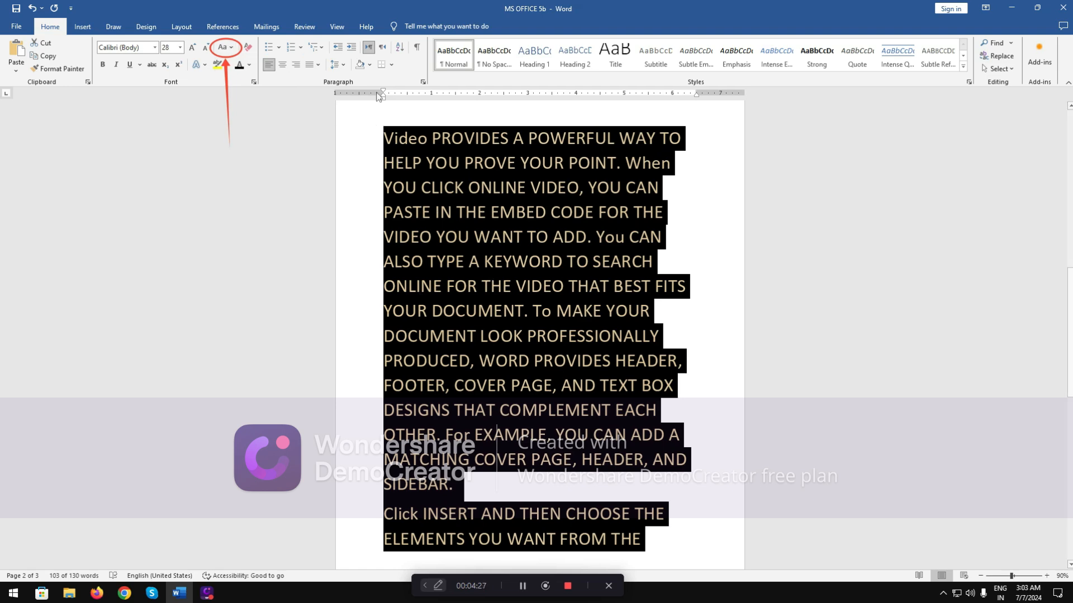
left_click(224, 47)
key("Escape")
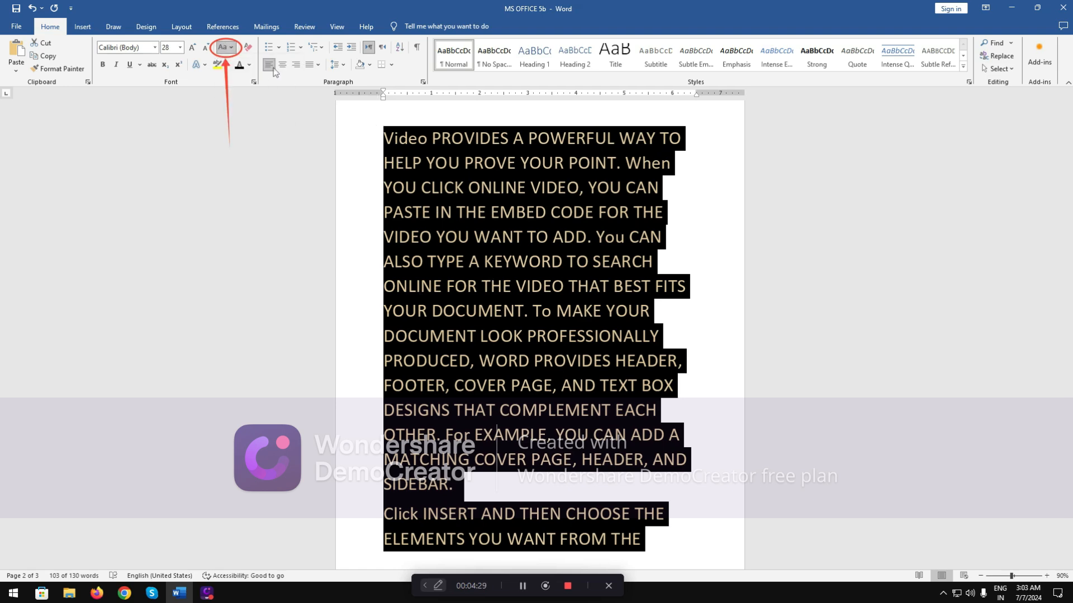
Reselect the page 2 text starting at "Video PROVIDES", apply Capitalize Each Word again, and return to the document's first page
left_click(394, 178)
left_click_drag(376, 146, 597, 554)
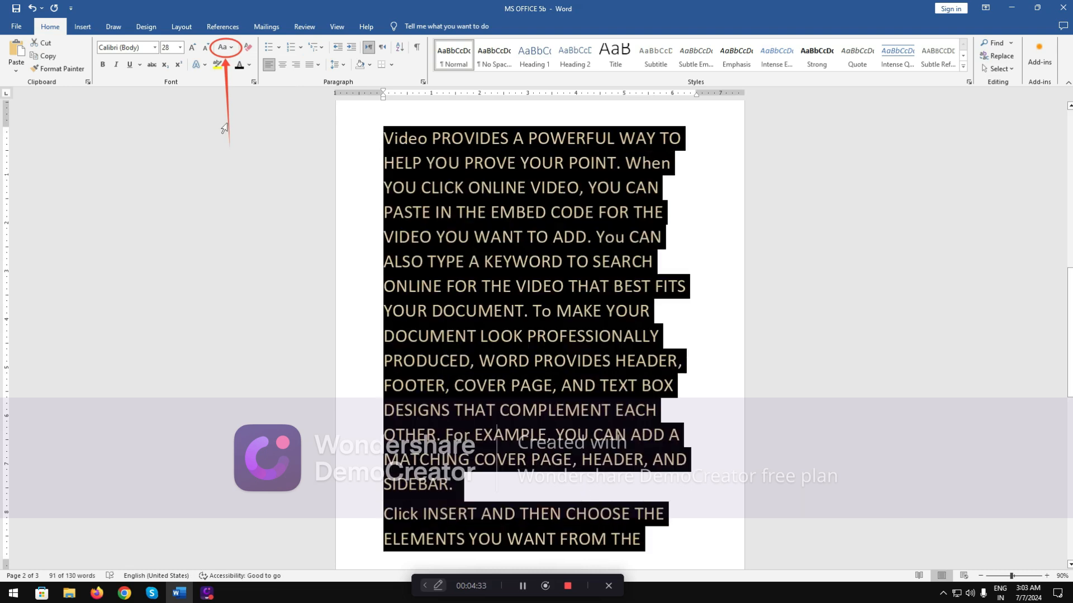
left_click(226, 48)
left_click(271, 100)
scroll(537, 355, "up", 10)
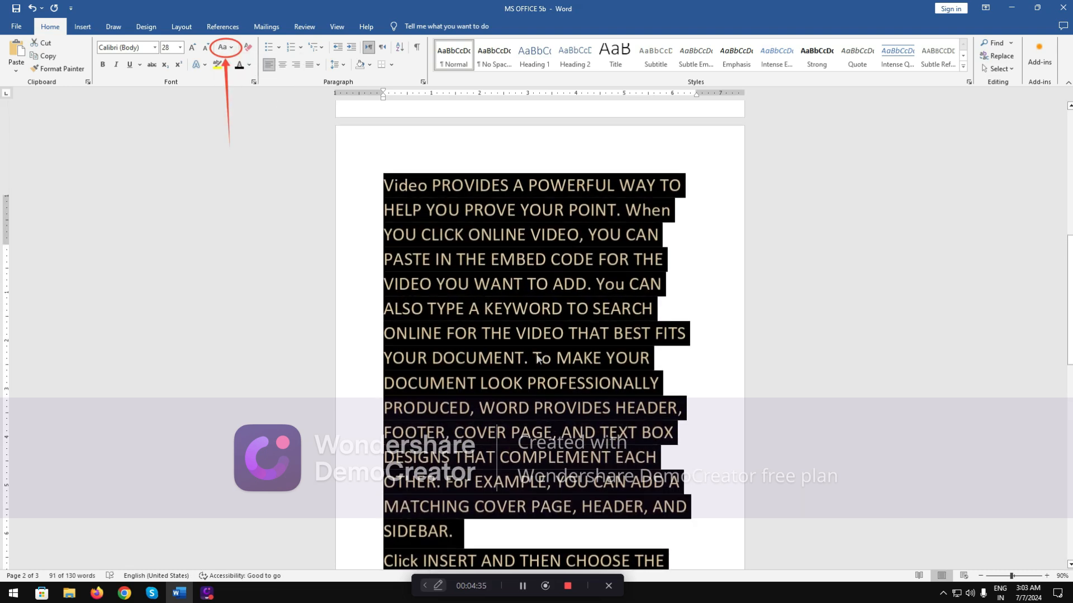
scroll(537, 355, "up", 1)
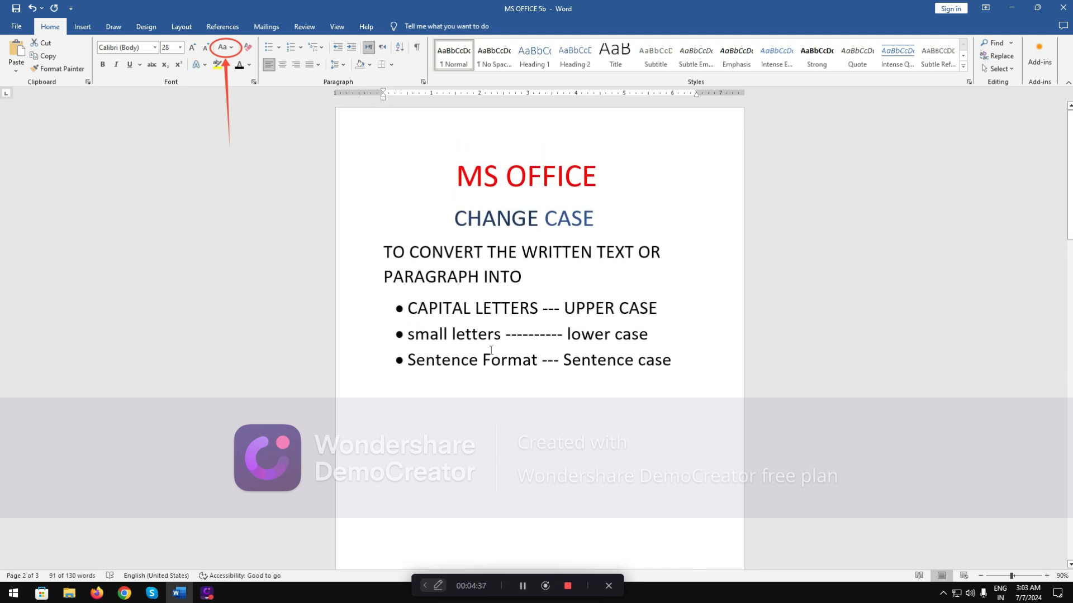